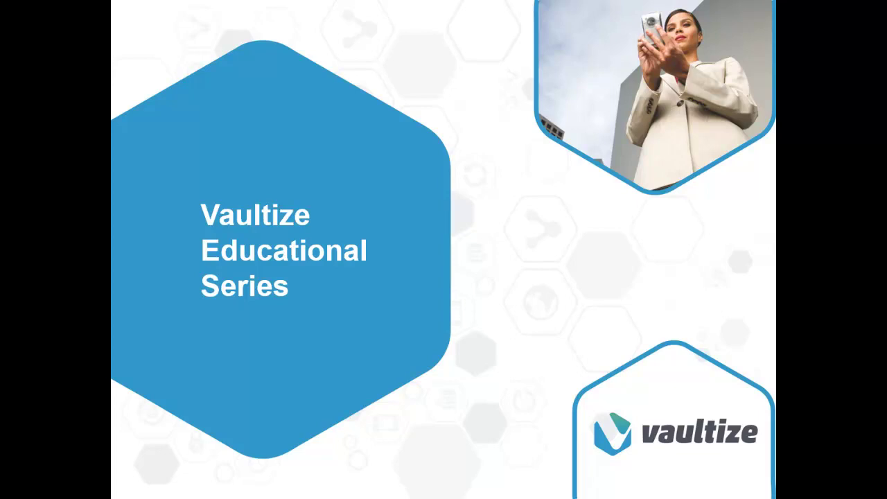
Leave the title slideshow to bring up the Vaultize login page in Firefox.
key(alt+Tab)
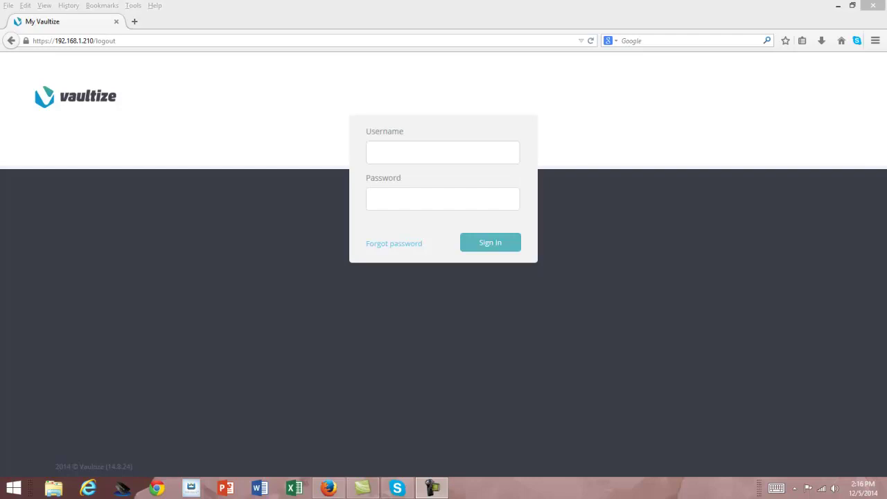
Sign in to the Vaultize admin console with the administrator e-mail and password.
click(405, 151)
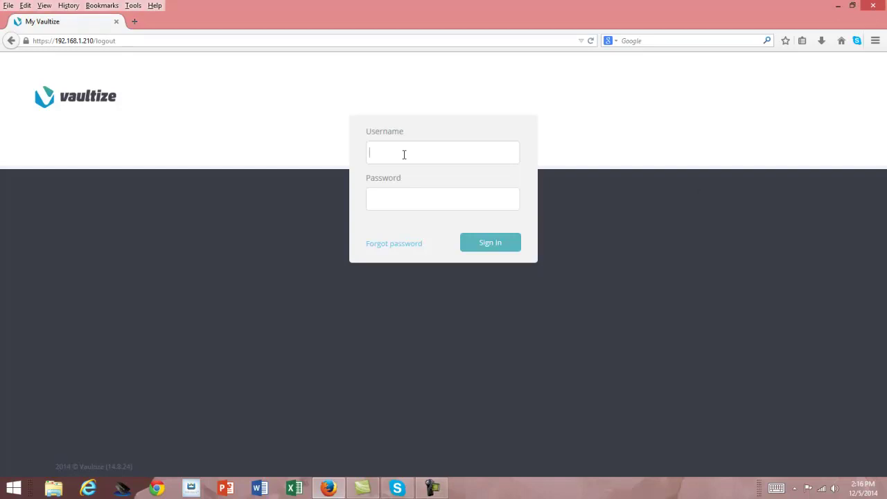
text(vzadmin@aaaa.com)
key(Tab)
text(p********)
key(Return)
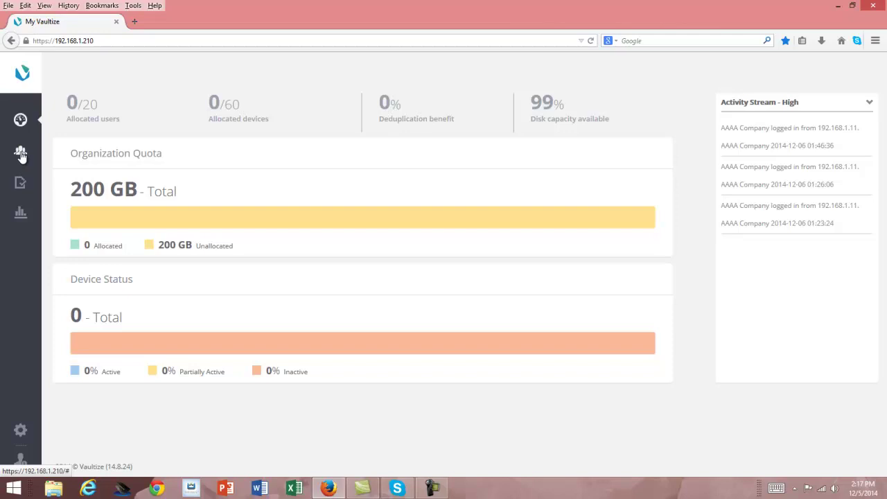
Open the Users page from the sidebar and launch the Add Users dialog.
mouse_move(21, 155)
click(37, 175)
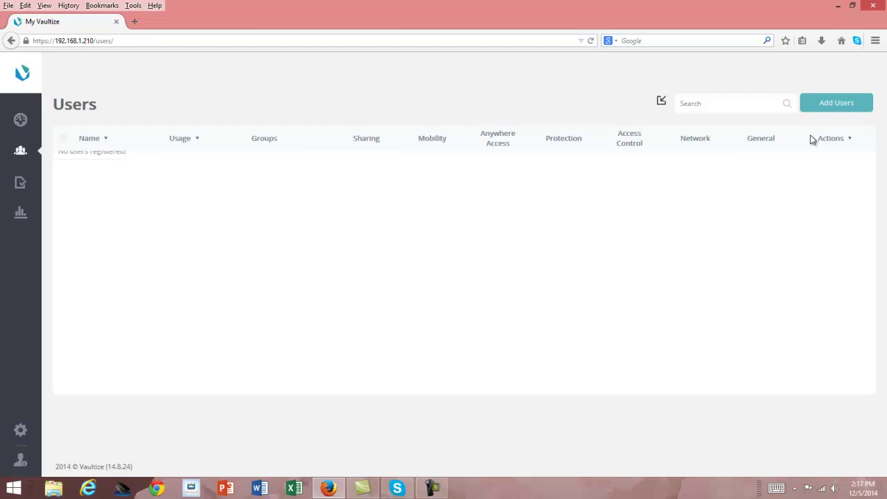
click(832, 108)
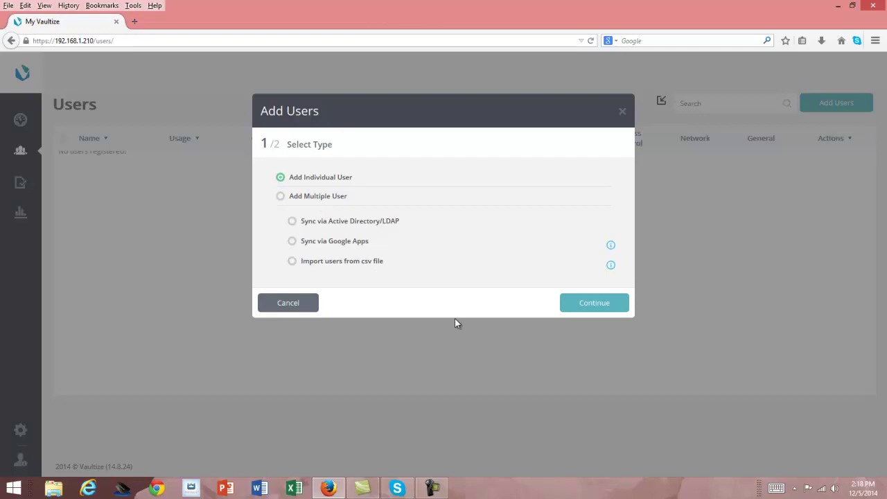
Add an individual user with their display name, e-mail address and a 10 GB quota.
click(595, 305)
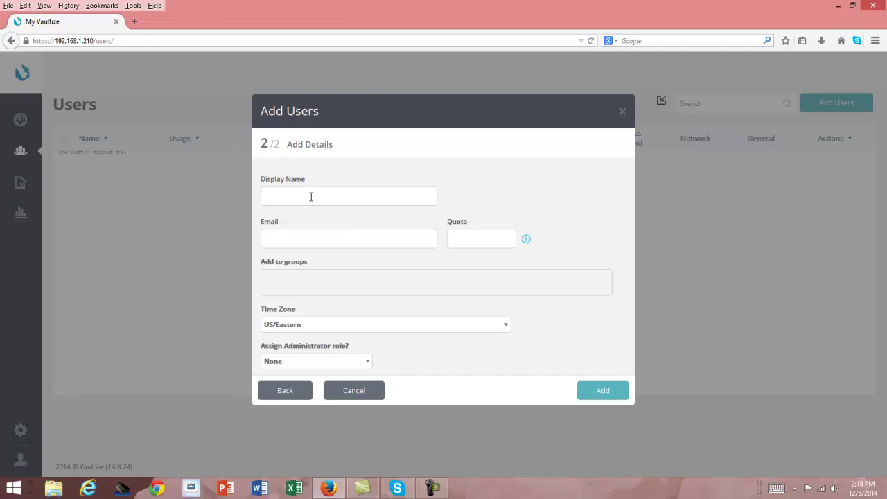
text(John D)
text(oe)
text(j)
text(doe)
text(@aaaa)
text(.com)
text(10)
text( GB)
click(600, 392)
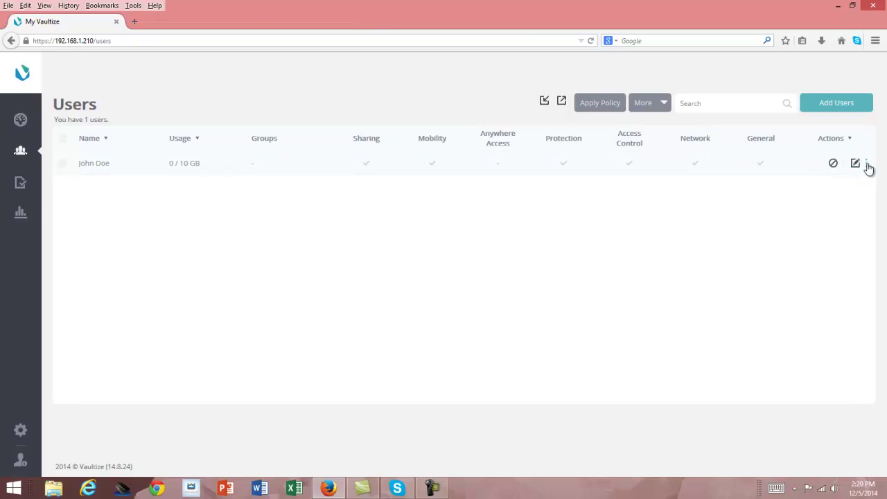
Show the new user's row actions menu, then minimize Firefox to reveal the desktop.
click(868, 166)
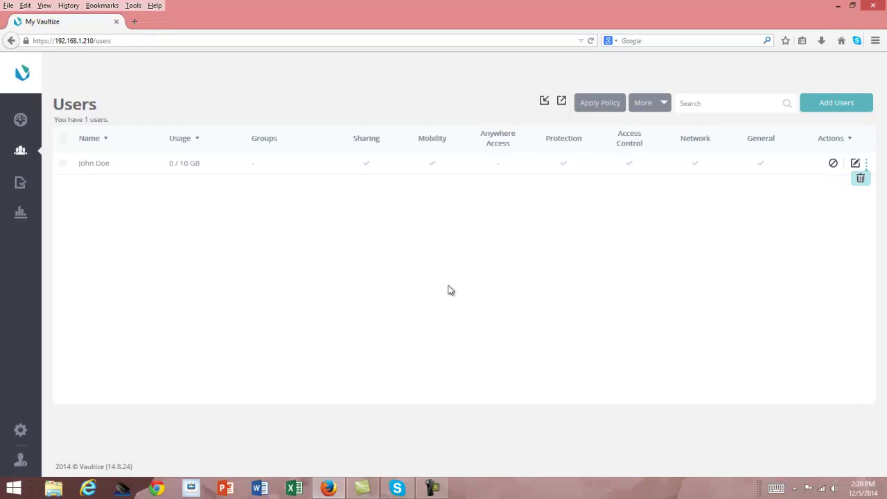
key(super+d)
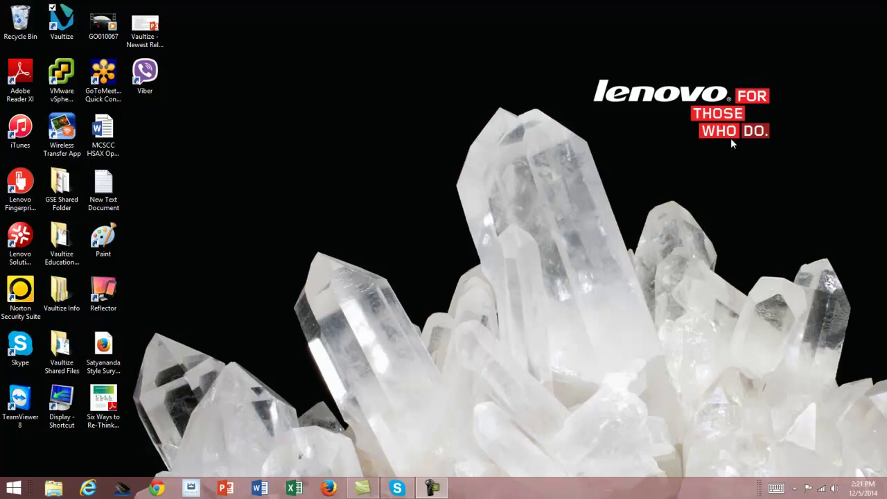
Configure the Vaultize desktop client with the new user's e-mail and password and finish setup.
click(63, 24)
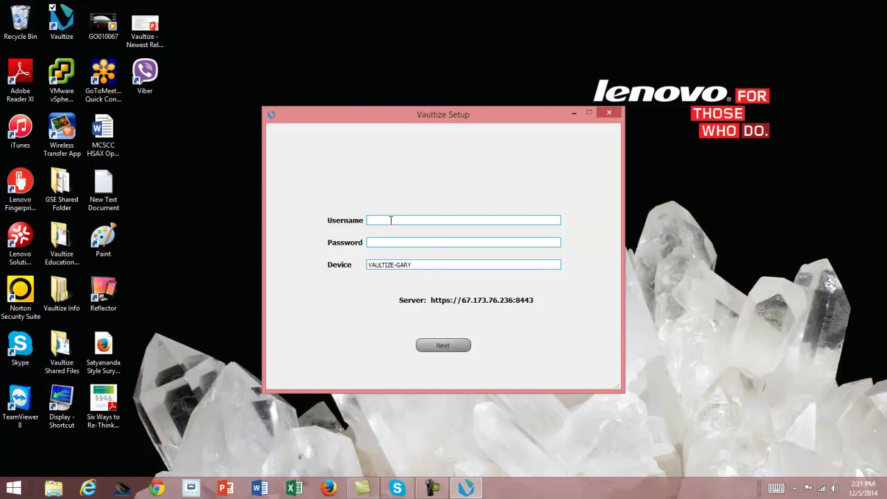
text(jdoe@aaaa.com)
key(Tab)
text(••••••••)
click(441, 347)
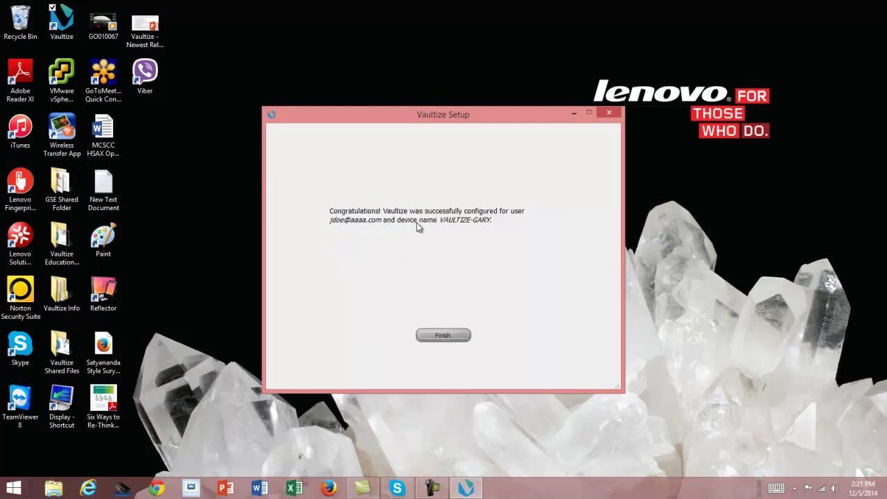
click(444, 337)
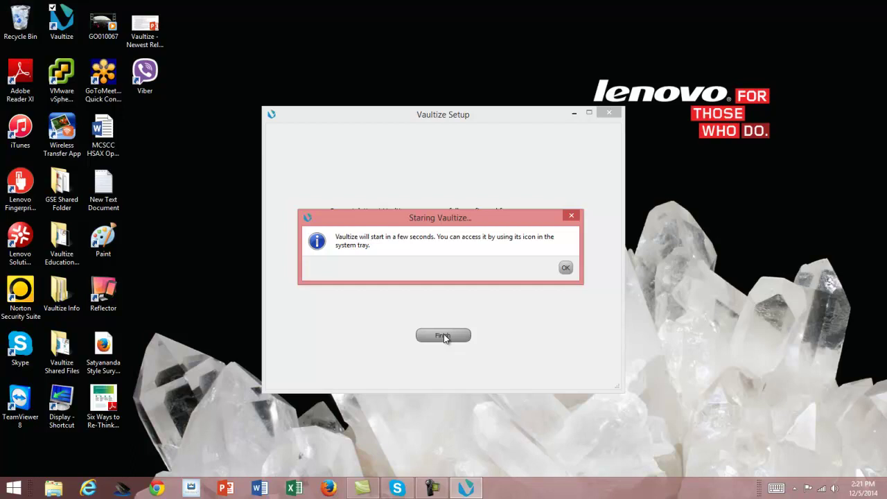
click(565, 269)
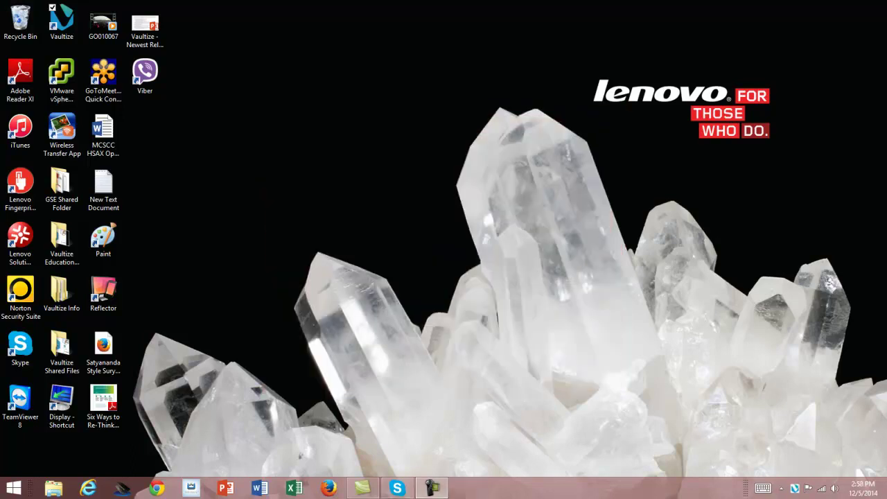
Open My Vault in the browser from the Vaultize tray icon menu.
right_click(796, 490)
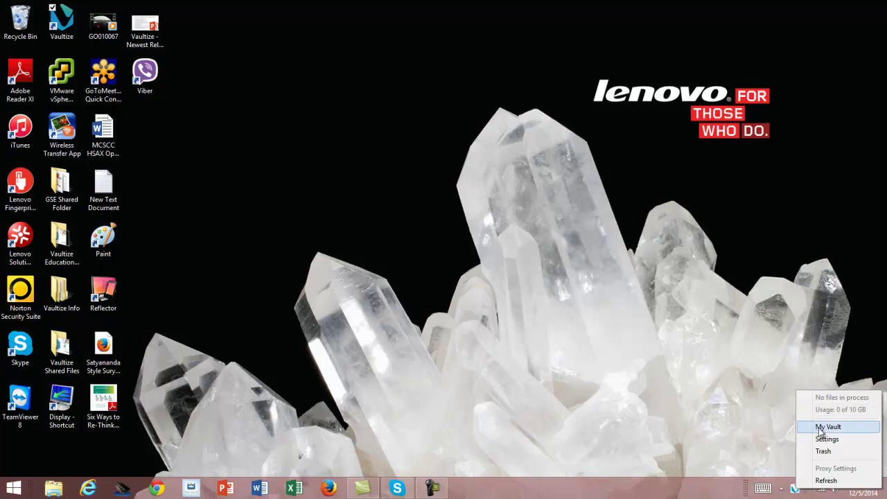
click(827, 427)
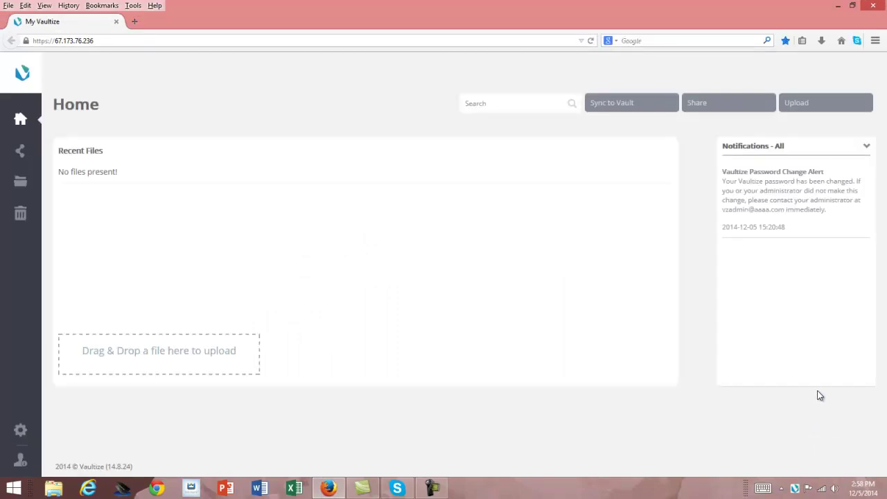
Upload 'Six Ways to Re-Think Your File Movement Strategies.pdf' by dragging it from the desktop into the upload area.
click(852, 5)
drag(382, 69, 505, 56)
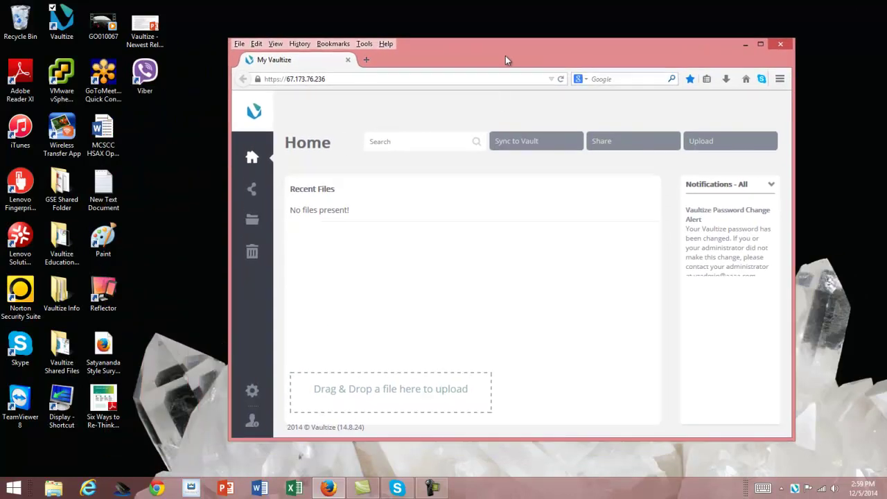
click(103, 402)
drag(103, 402, 360, 388)
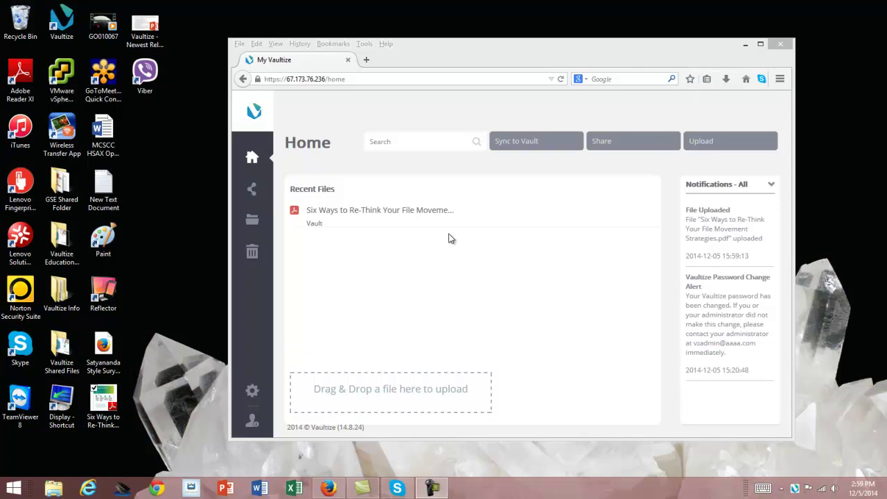
mouse_move(406, 217)
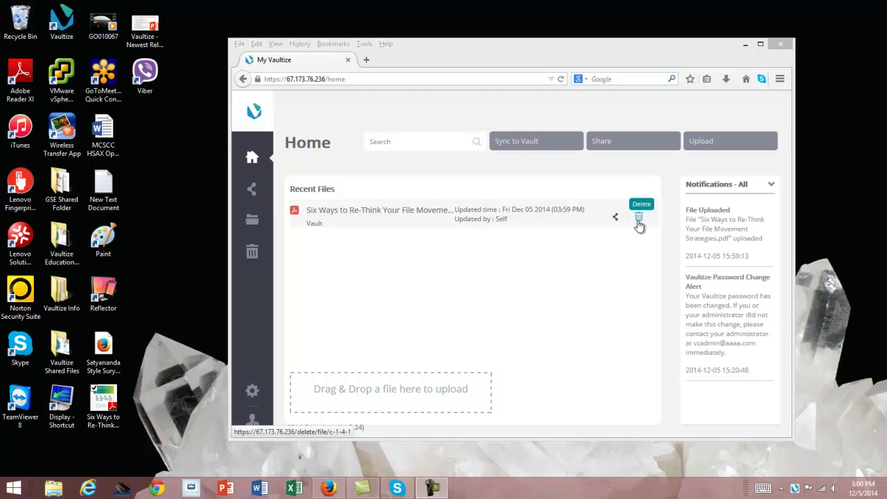
Browse Shared, All Data and the Vault folder, then view the empty Trash.
click(252, 192)
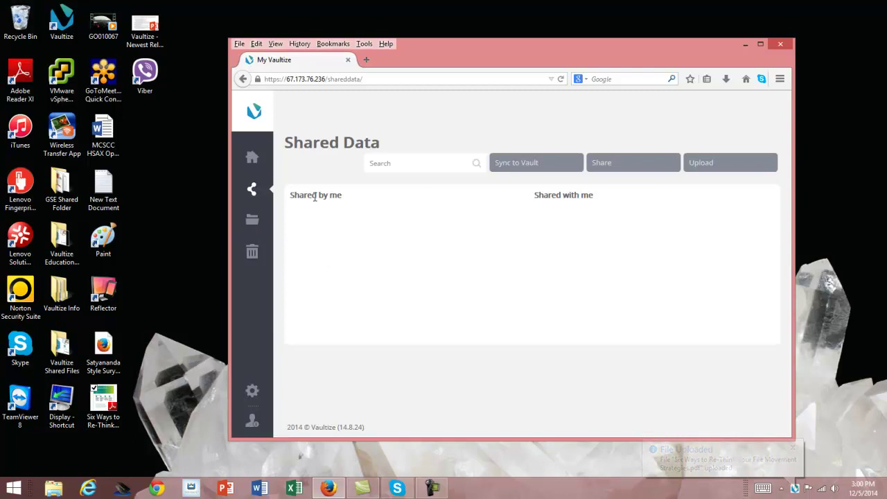
click(251, 222)
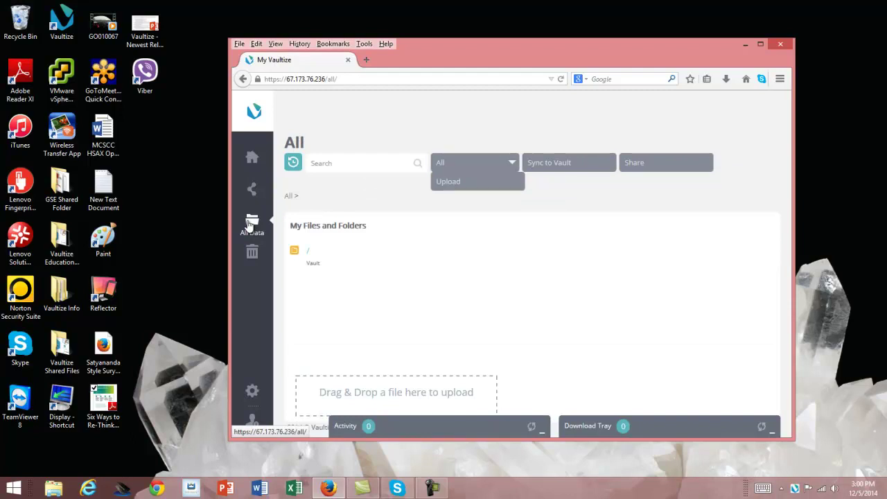
click(297, 255)
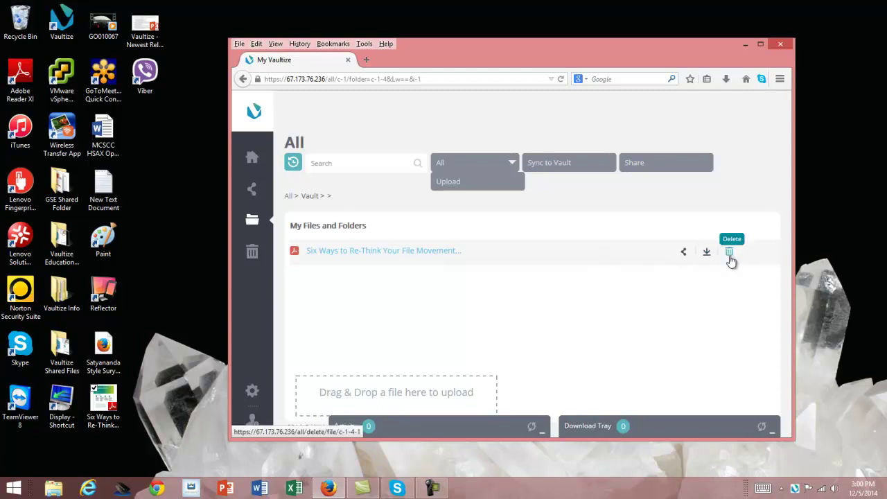
click(252, 255)
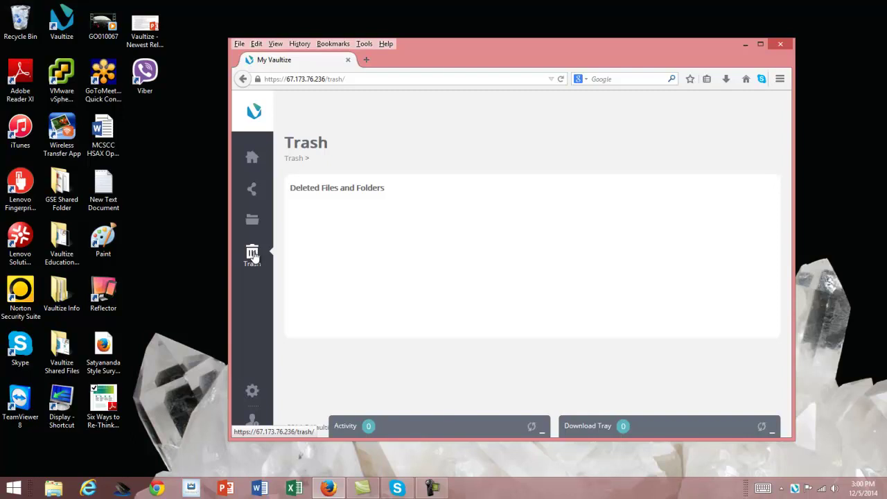
Open the Account page from the sidebar profile menu to see 2.39 MB of 10 GB used.
click(252, 424)
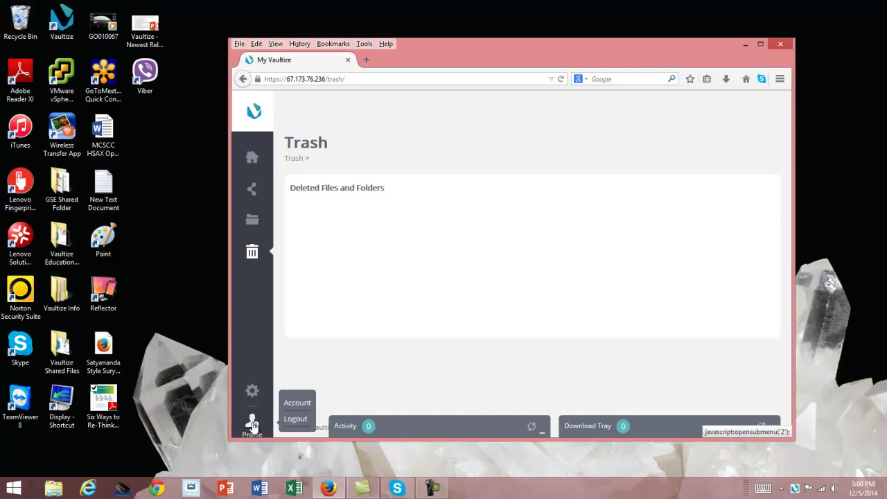
click(294, 405)
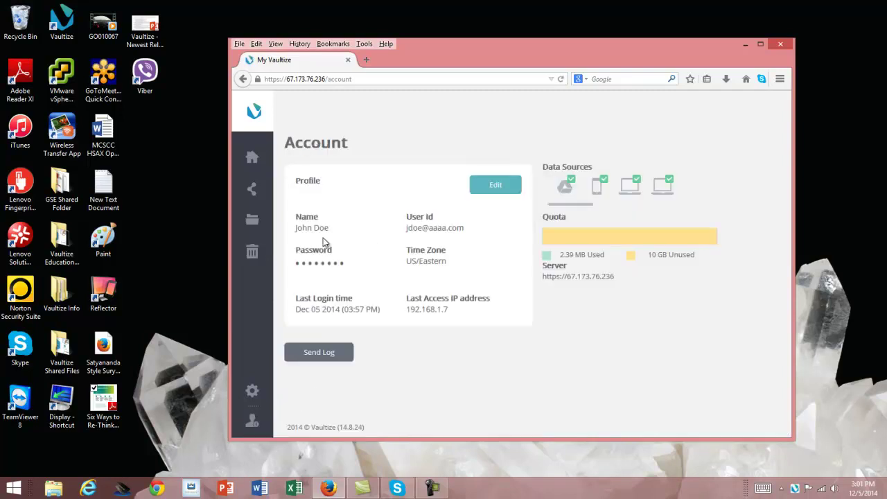